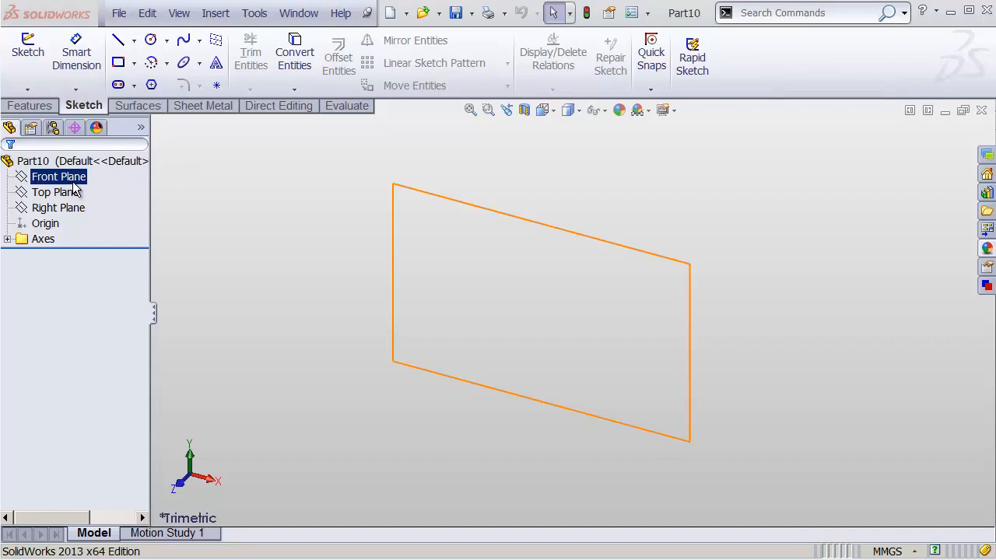
- Examine the X, Y and Z axes stored in the Axes folder
click(7, 239)
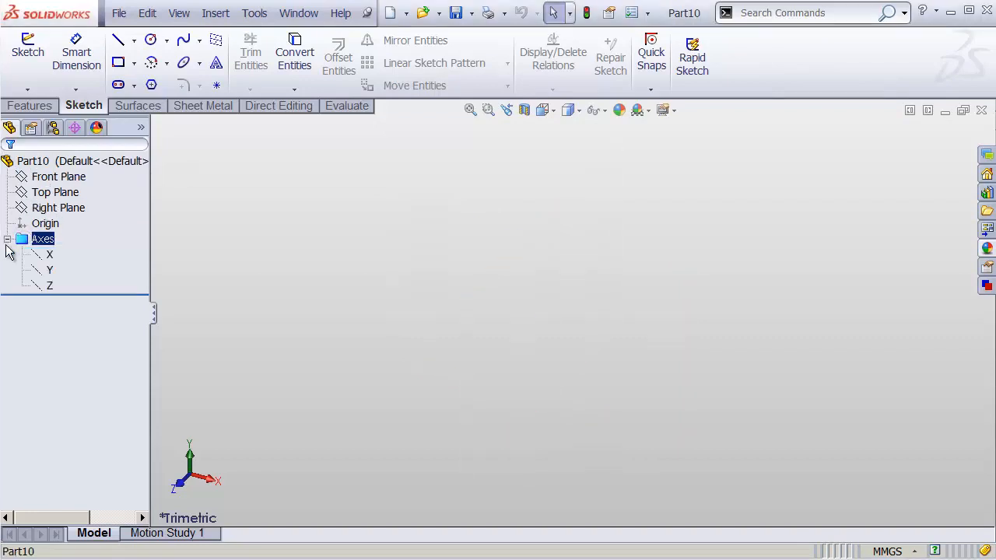
click(43, 259)
shift+click(49, 284)
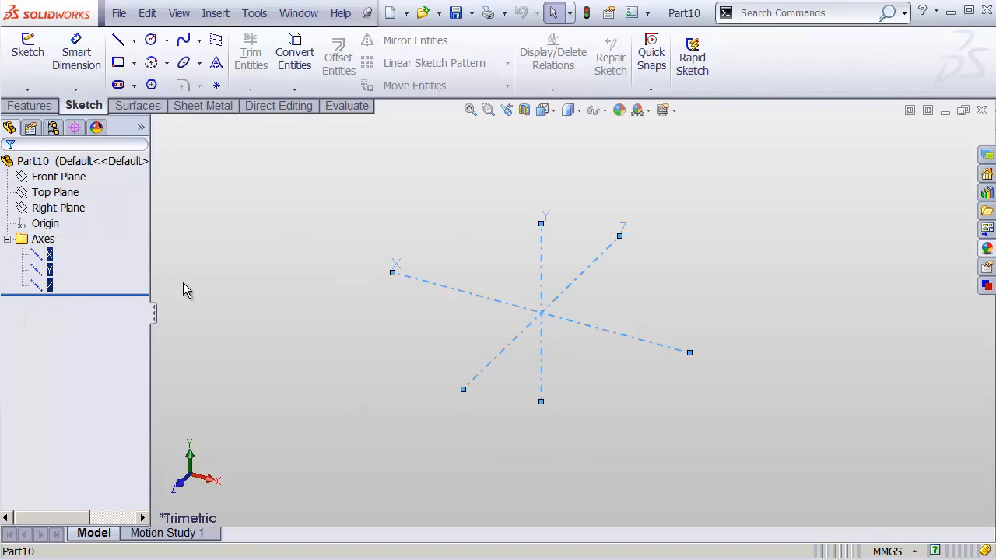
click(8, 240)
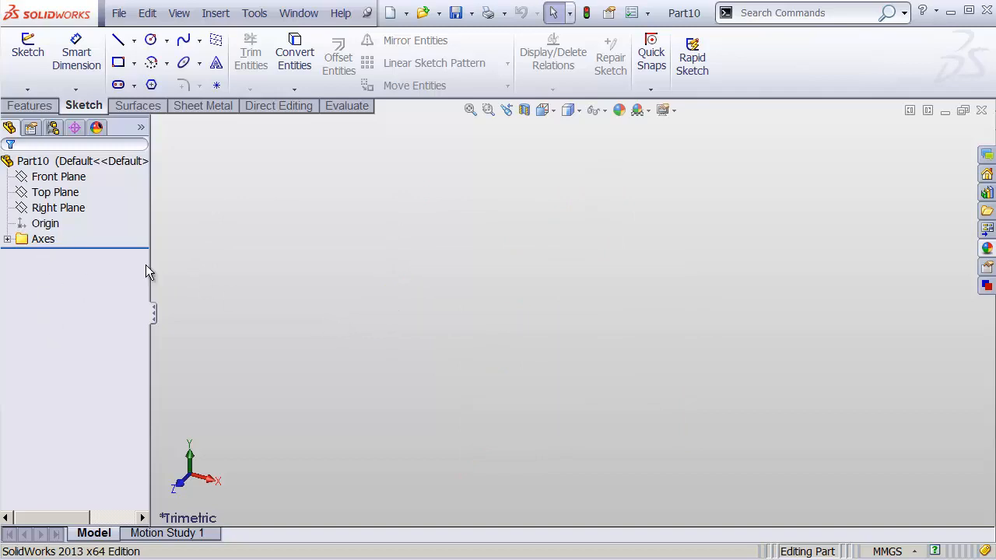
- Delete the Axes folder together with its X, Y and Z axes
click(8, 238)
click(43, 239)
shift+click(48, 285)
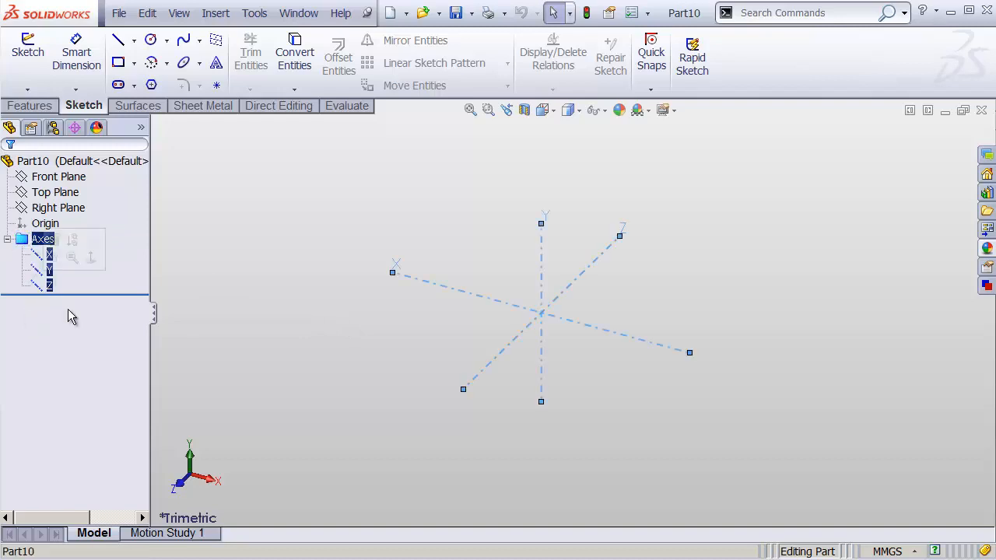
key(Delete)
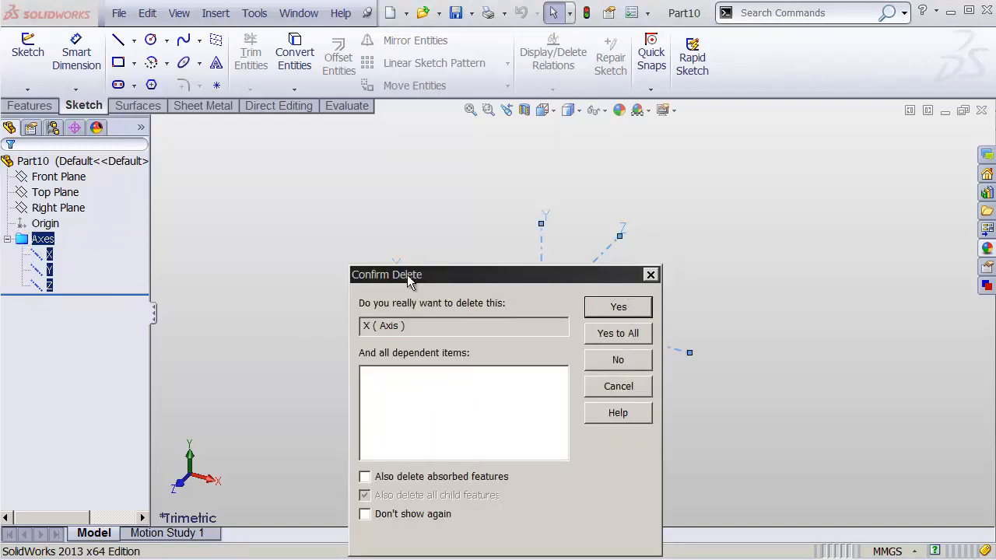
click(616, 310)
click(616, 309)
click(616, 311)
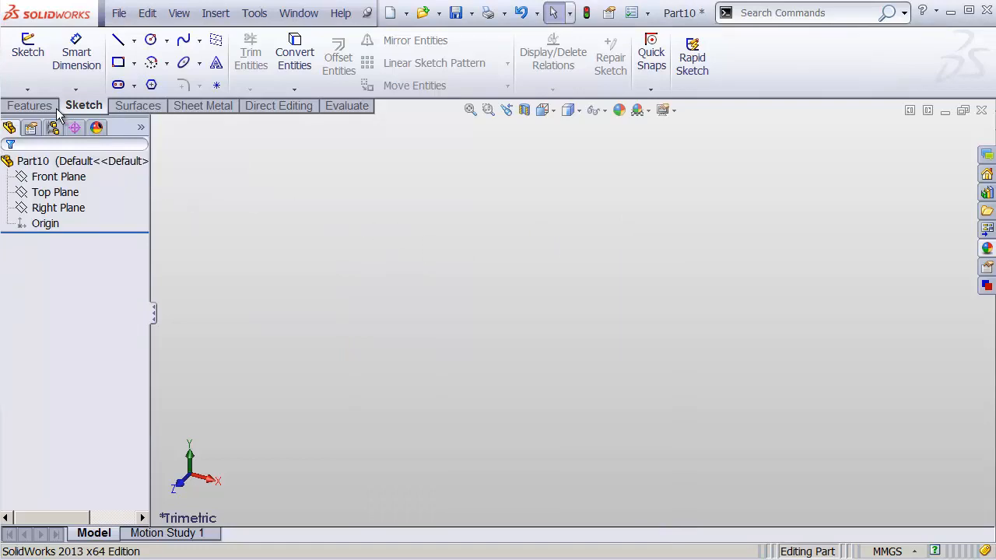
- Create a reference axis at the intersection of the Front Plane and Top Plane, and name it X
click(31, 106)
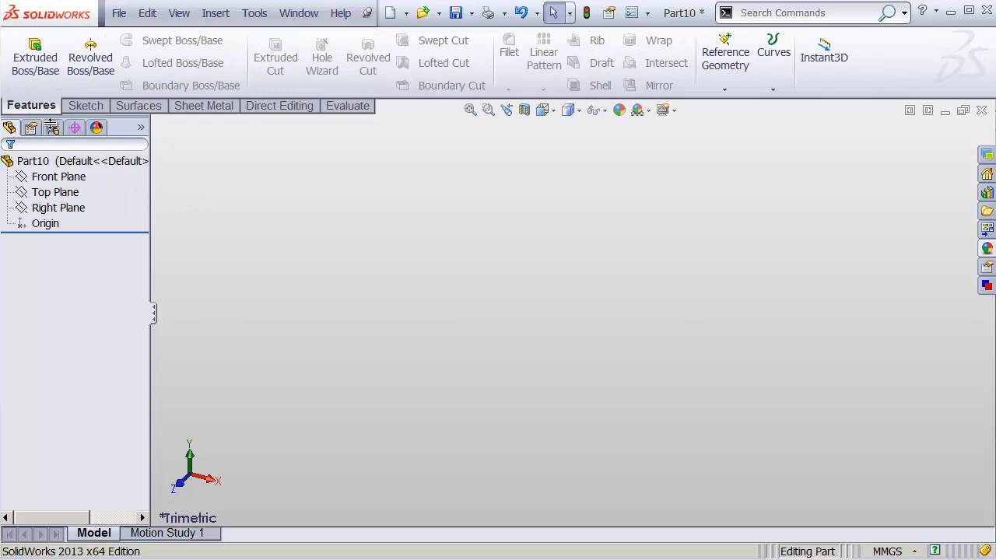
click(66, 178)
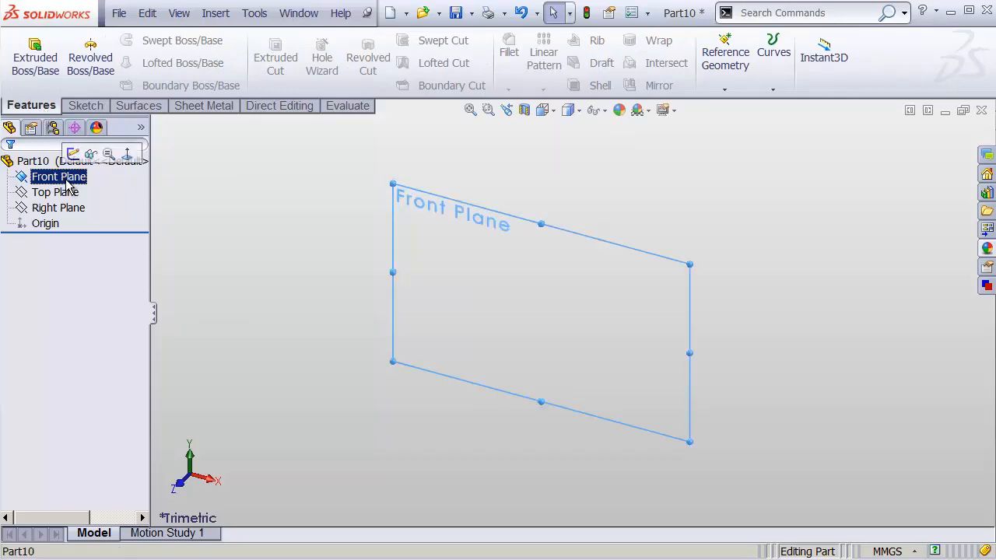
ctrl+click(66, 195)
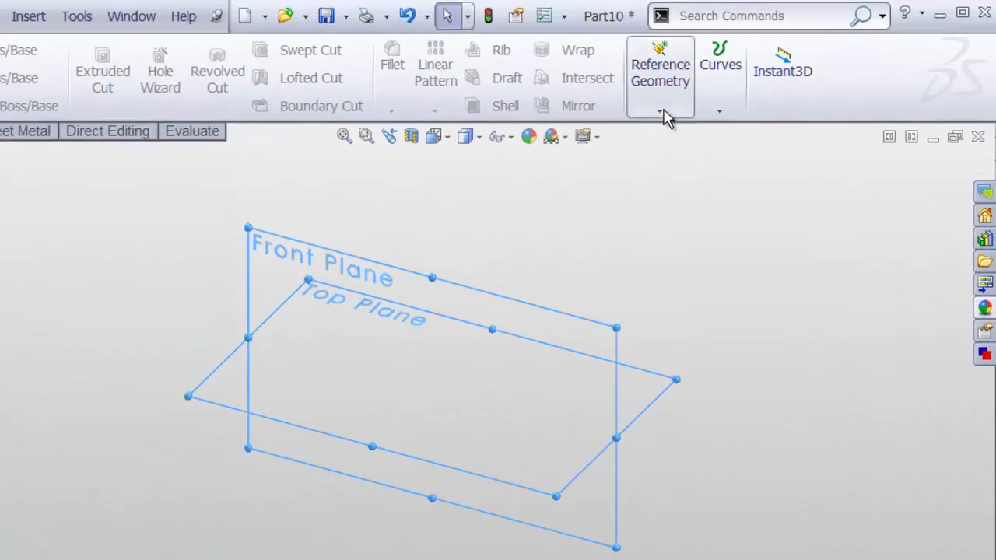
click(660, 112)
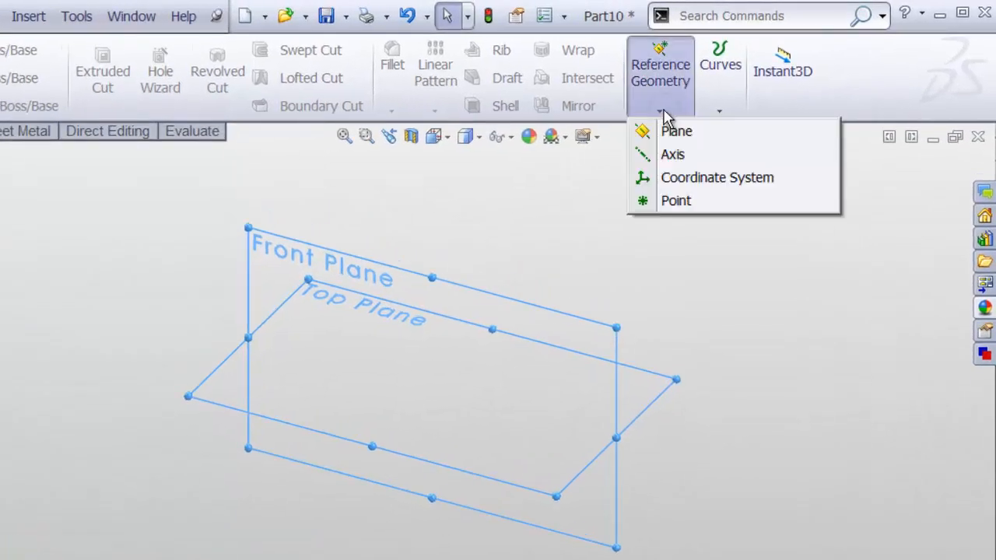
click(663, 156)
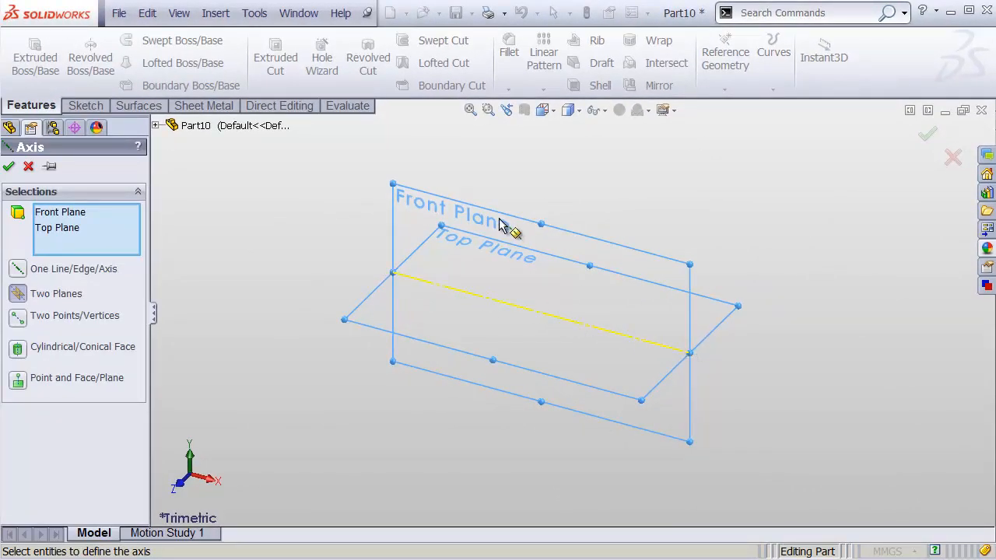
click(9, 165)
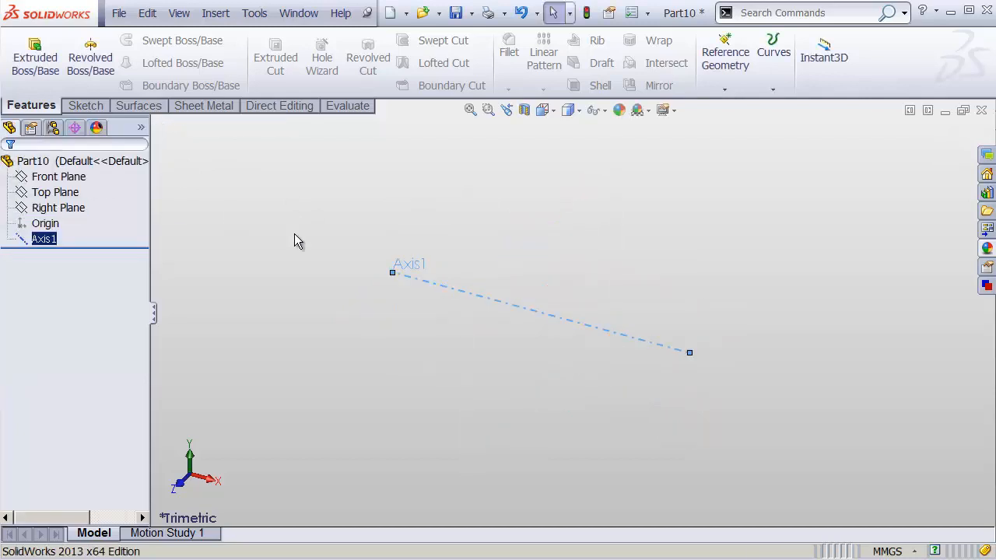
click(48, 243)
text(X)
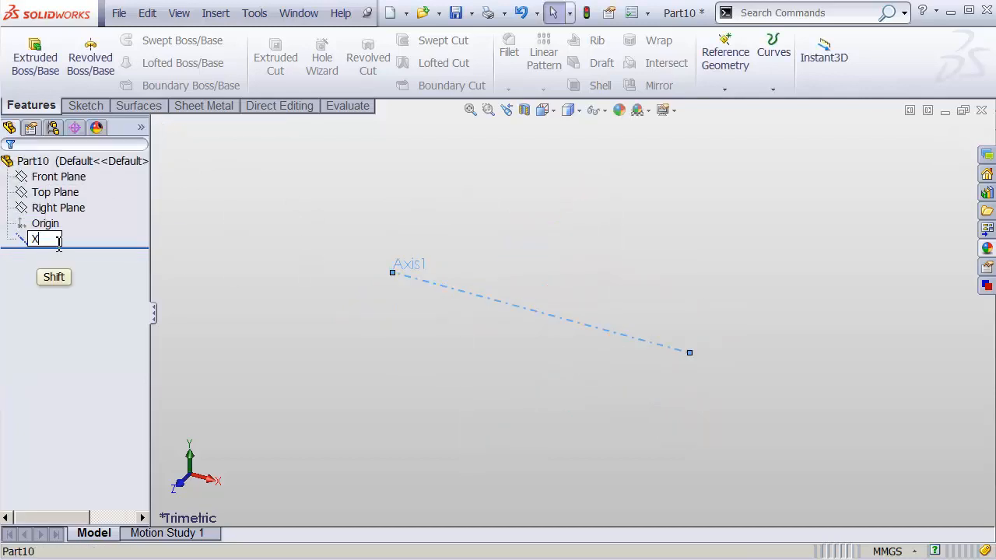
click(212, 212)
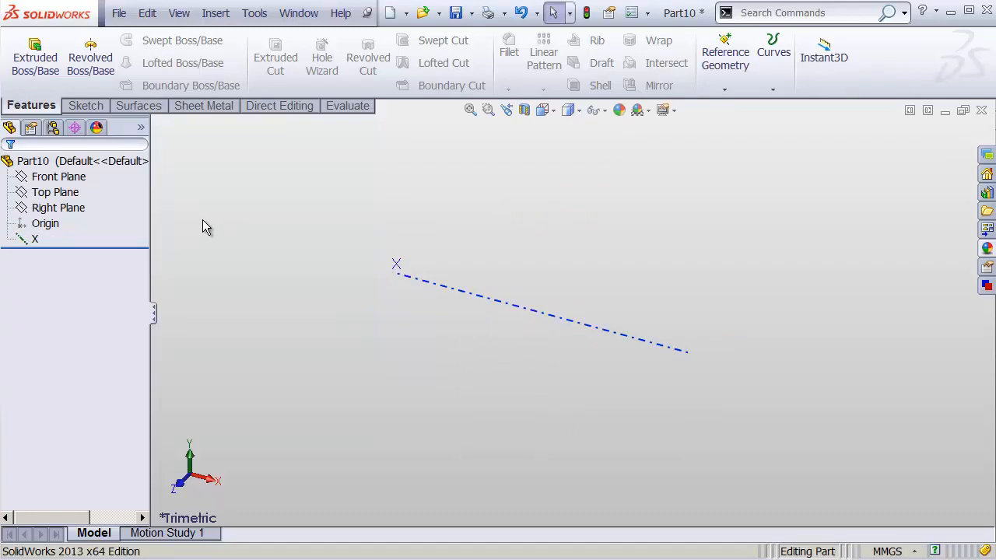
- Create a reference axis at the intersection of the Front Plane and Right Plane, and name it Y
click(57, 179)
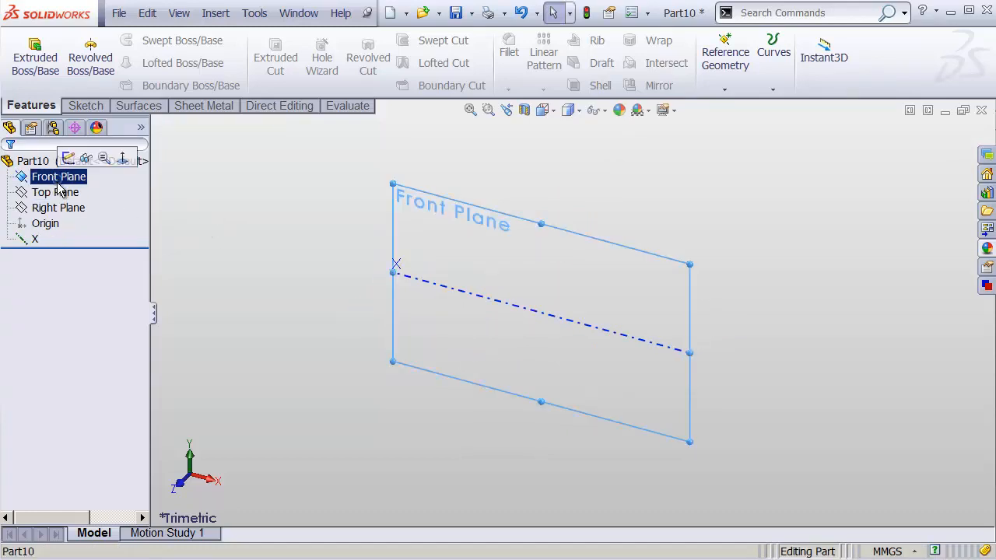
ctrl+click(62, 209)
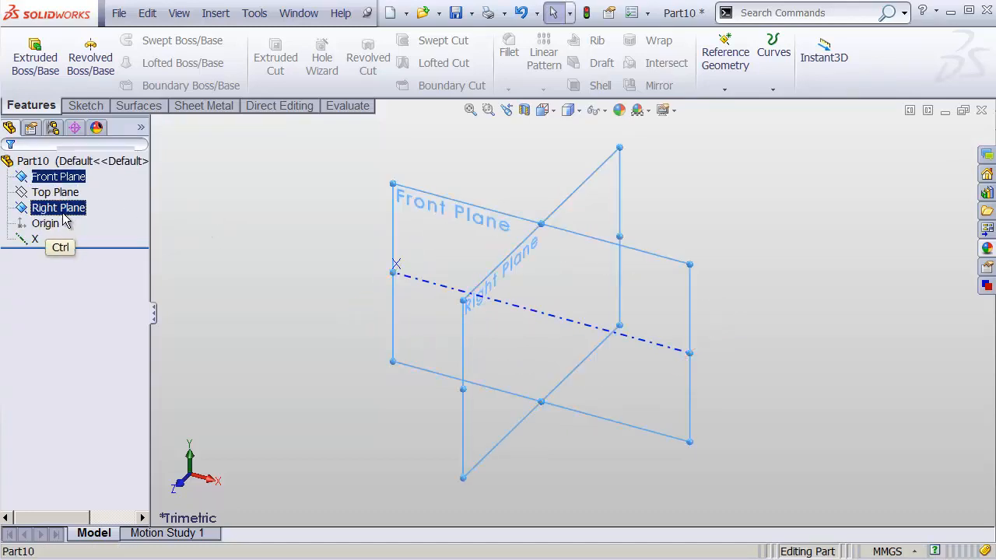
click(720, 90)
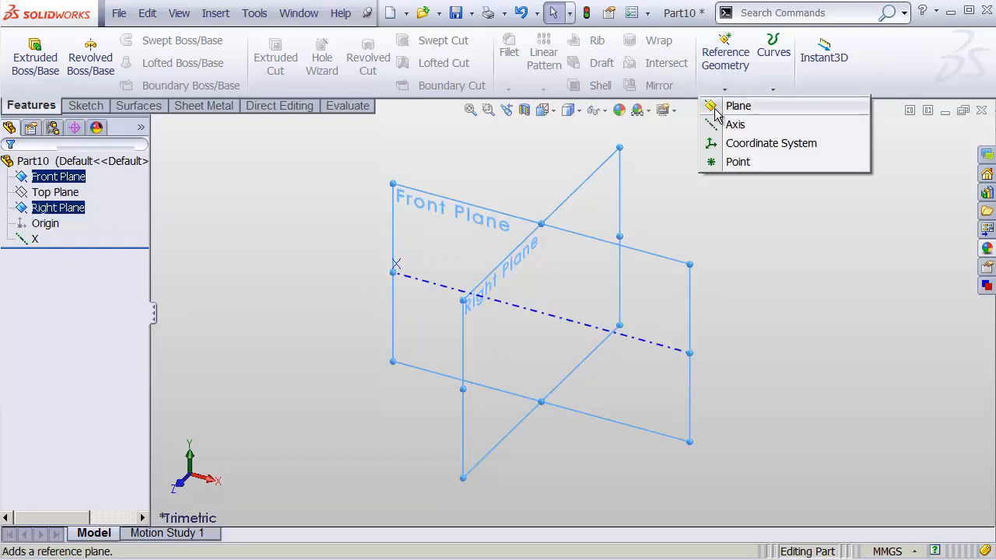
click(717, 122)
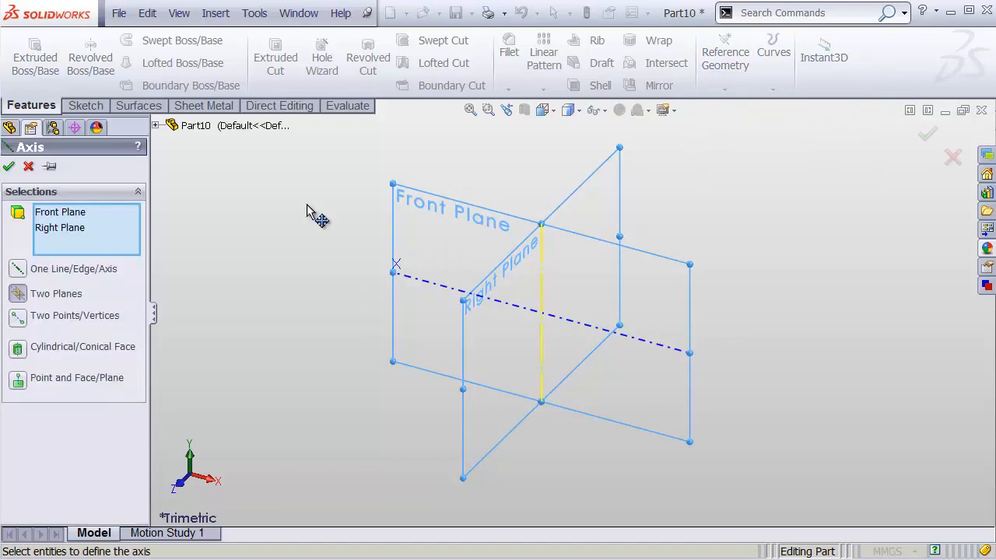
click(8, 166)
click(48, 255)
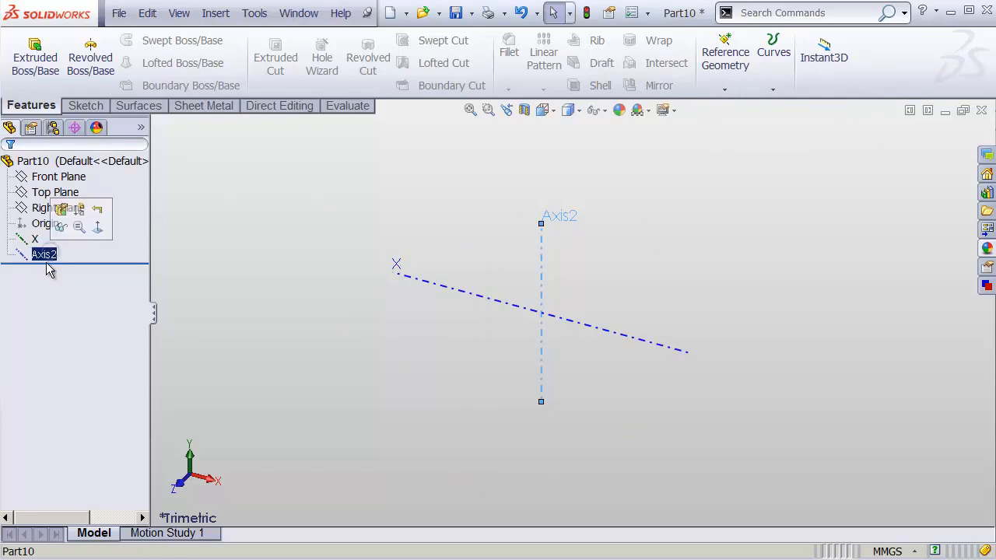
key(shift)
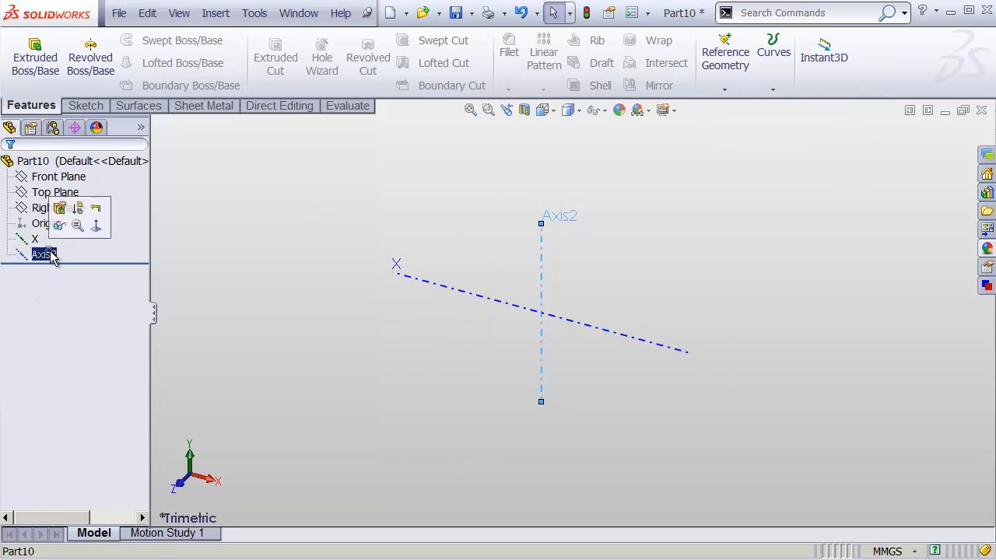
text(Y)
click(206, 221)
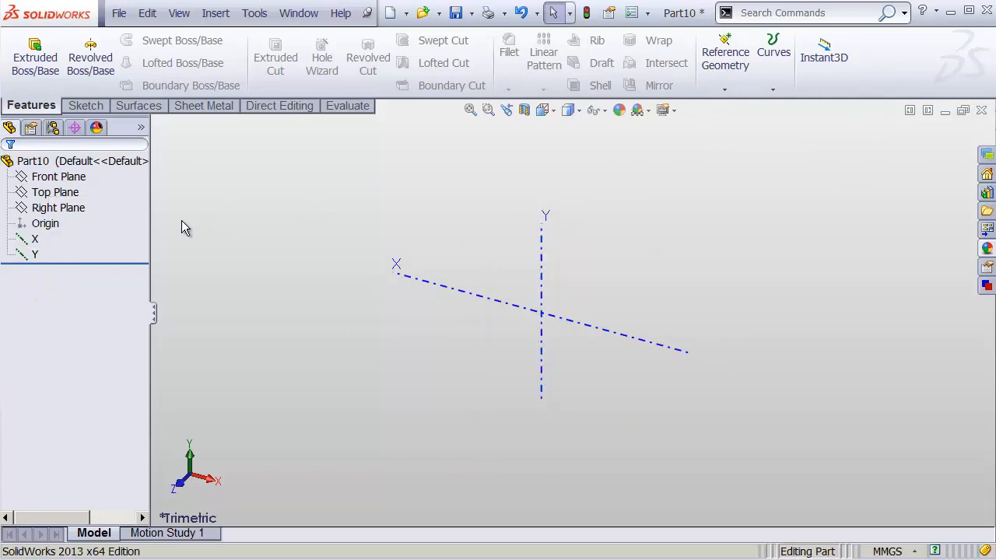
- Create a reference axis at the intersection of the Top Plane and Right Plane, and name it Z
click(56, 193)
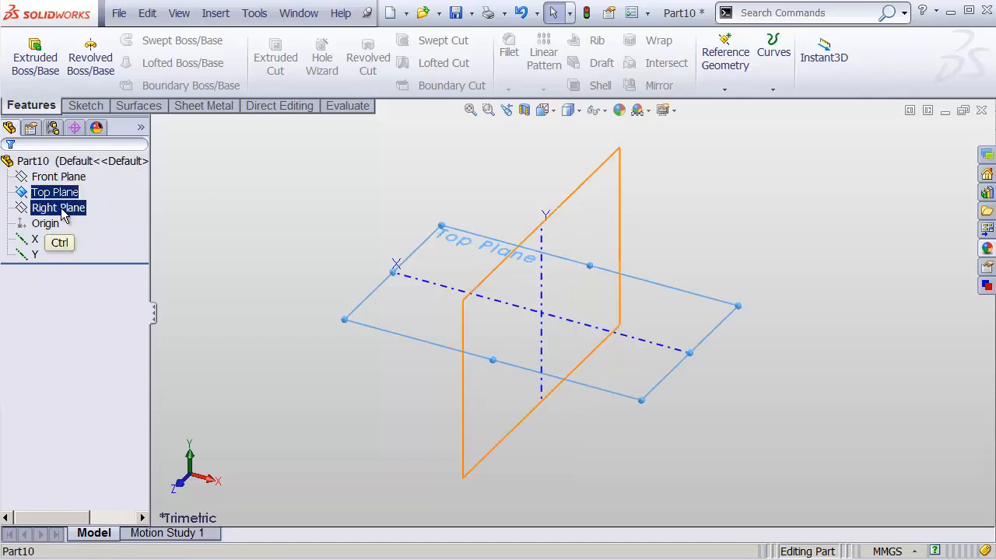
ctrl+click(61, 209)
click(724, 88)
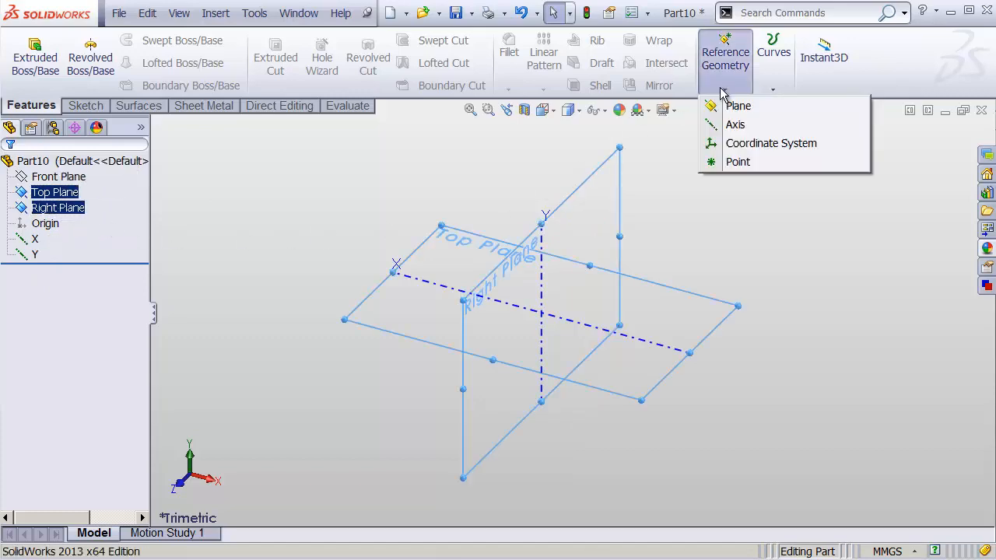
click(723, 125)
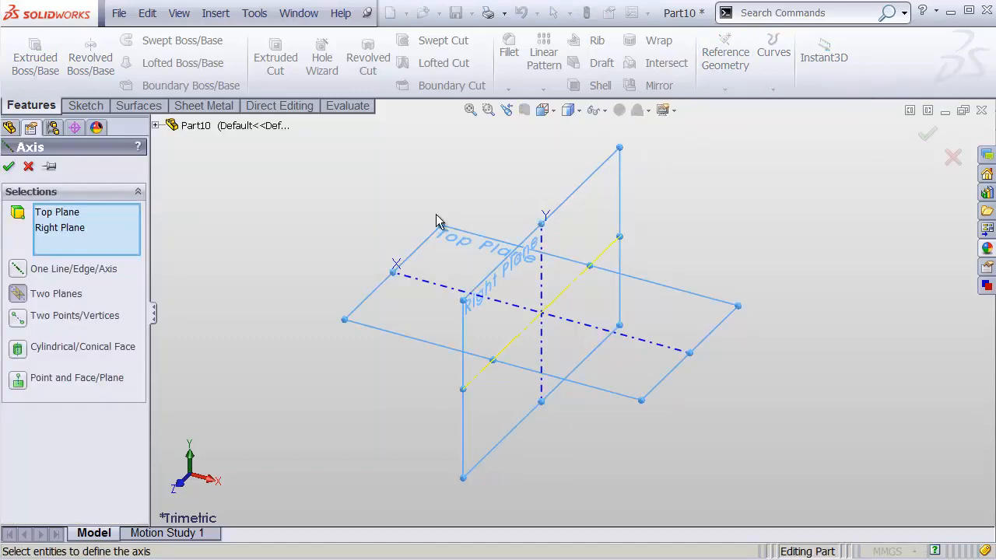
click(8, 166)
click(44, 270)
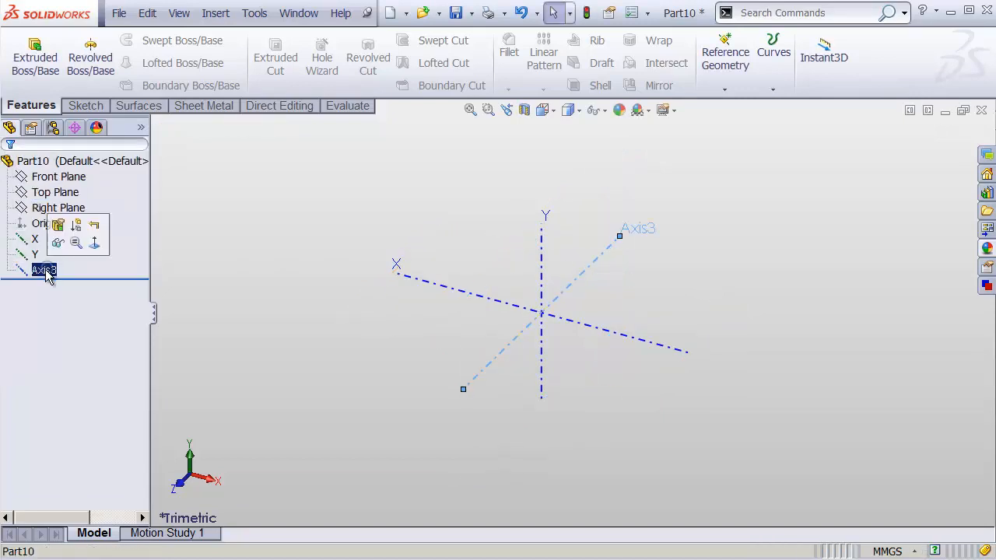
click(46, 270)
text(Z)
- Hide the X, Y and Z axes together
click(34, 239)
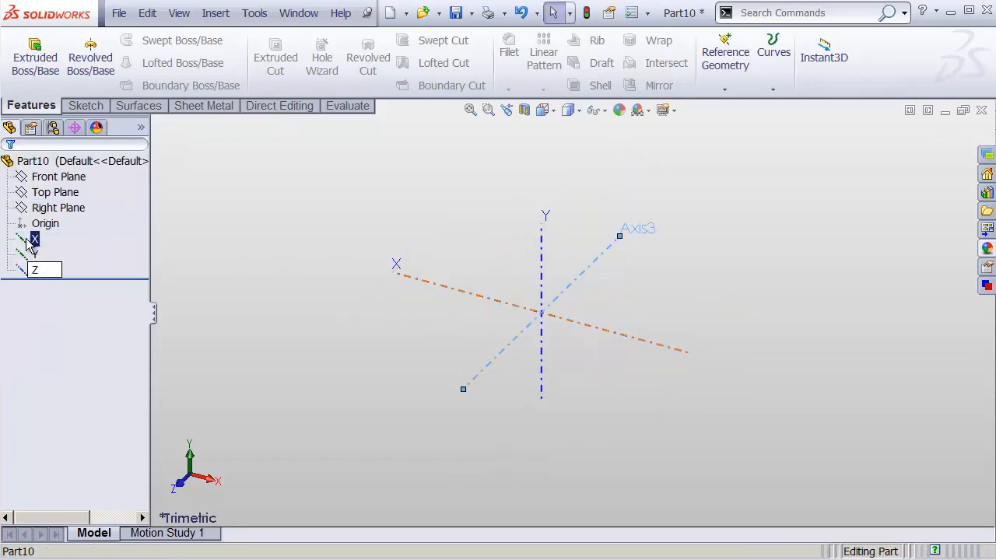
shift+click(32, 270)
click(35, 246)
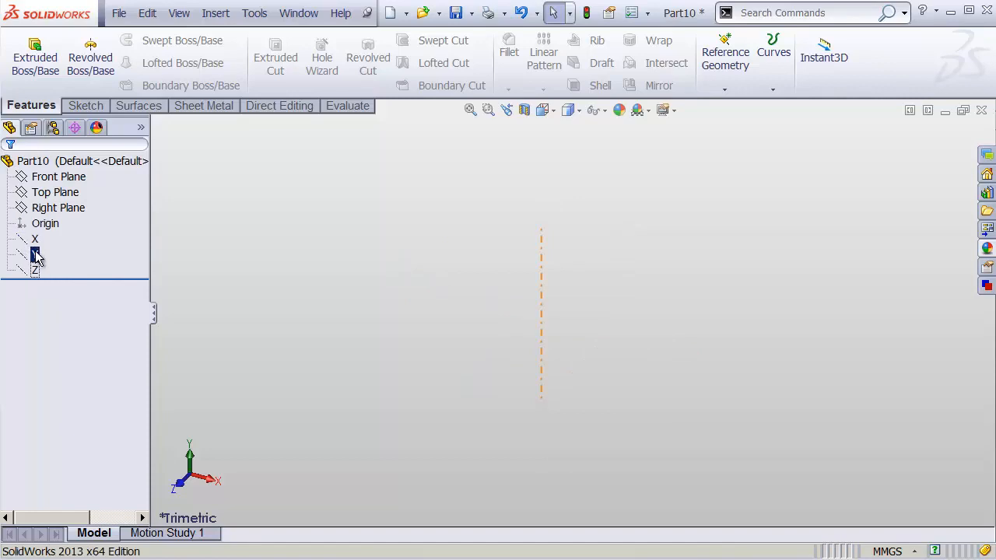
- Group the X, Y and Z axes in a new feature tree folder named Axes
click(34, 241)
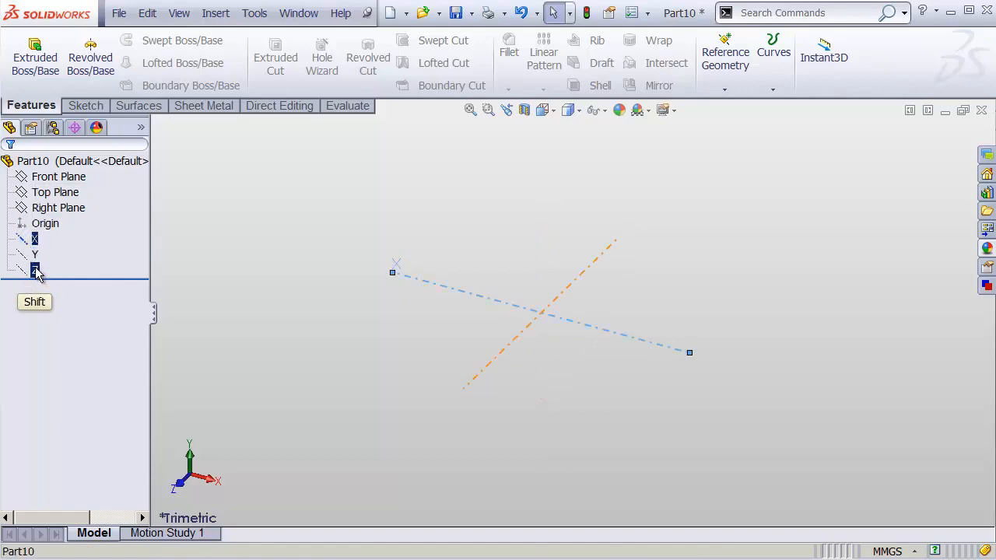
shift+click(34, 272)
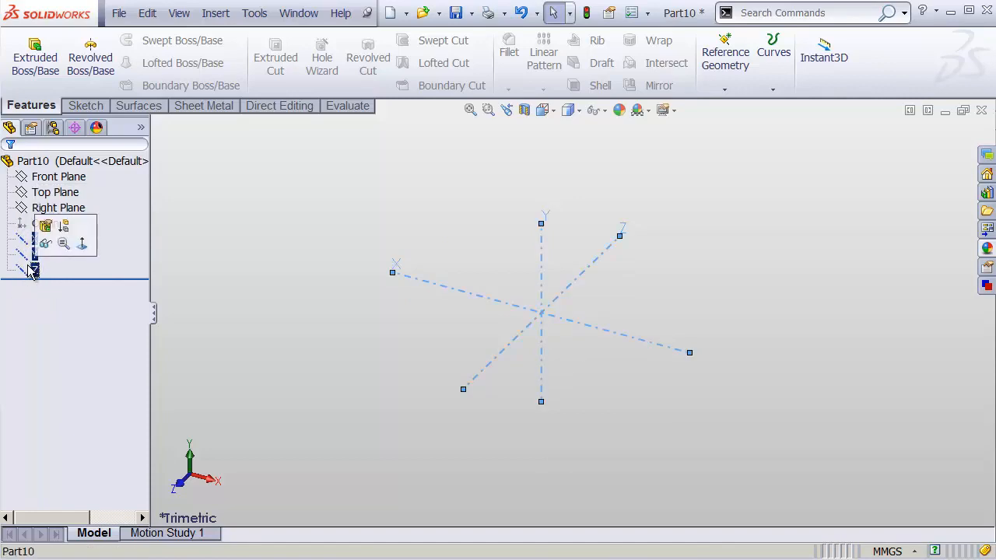
right_click(32, 270)
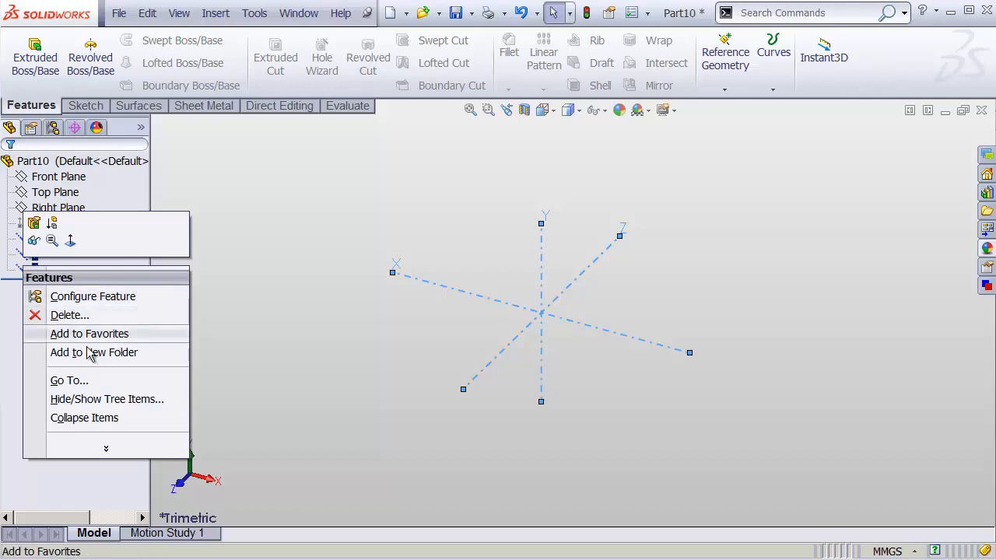
click(39, 361)
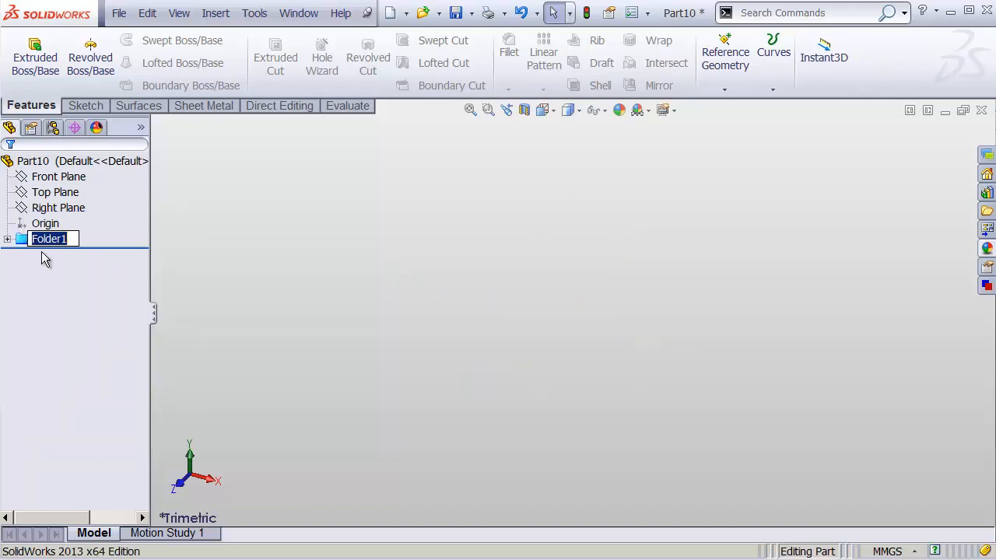
text(Axes)
click(251, 247)
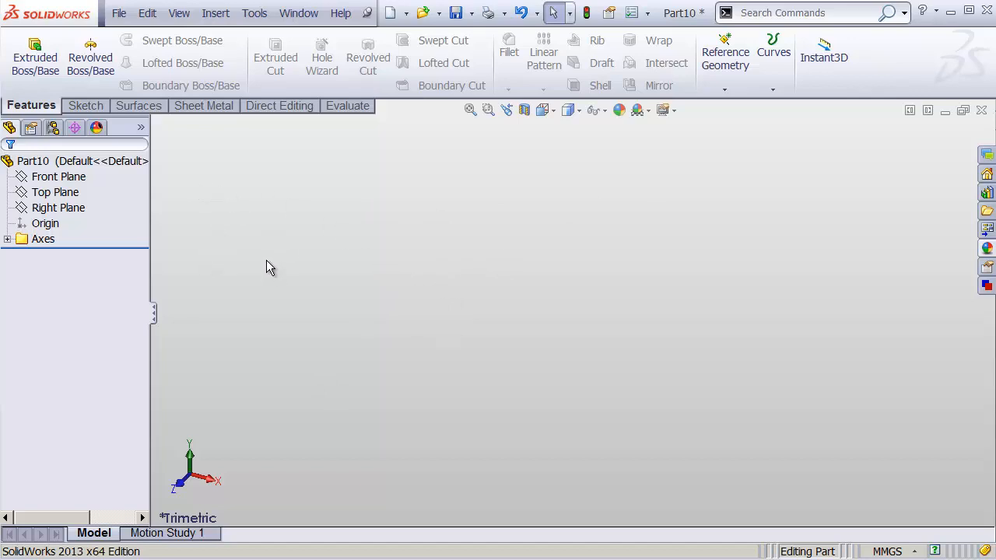
- Set up saving the part as a Part Template (*.prtdot) over 00_Part_Blank_130304.prtdot, and leave without saving
click(119, 13)
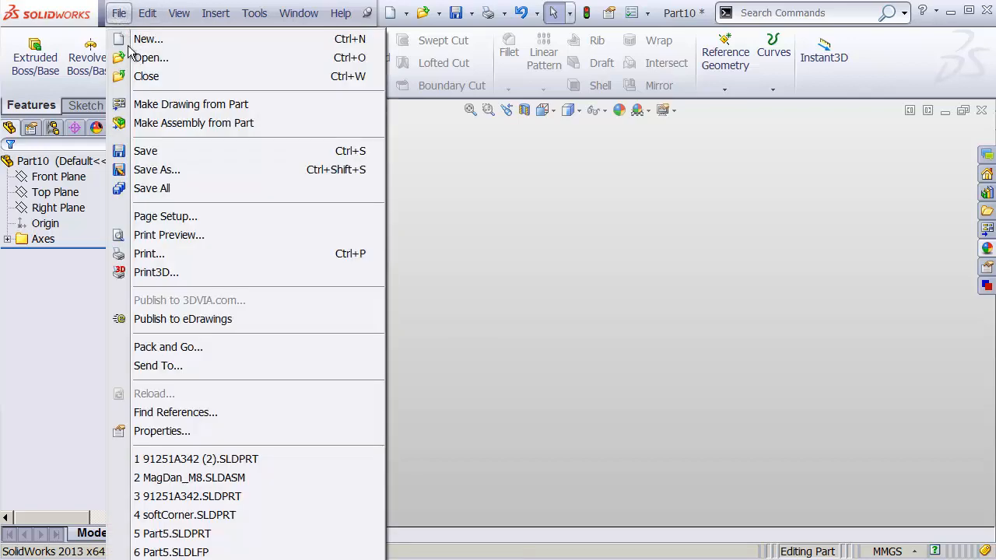
click(152, 172)
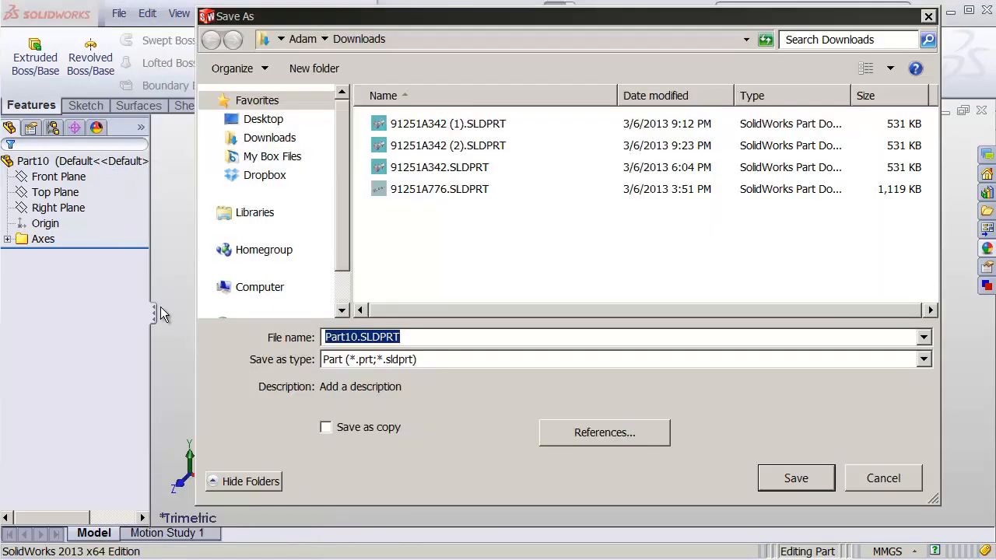
click(336, 362)
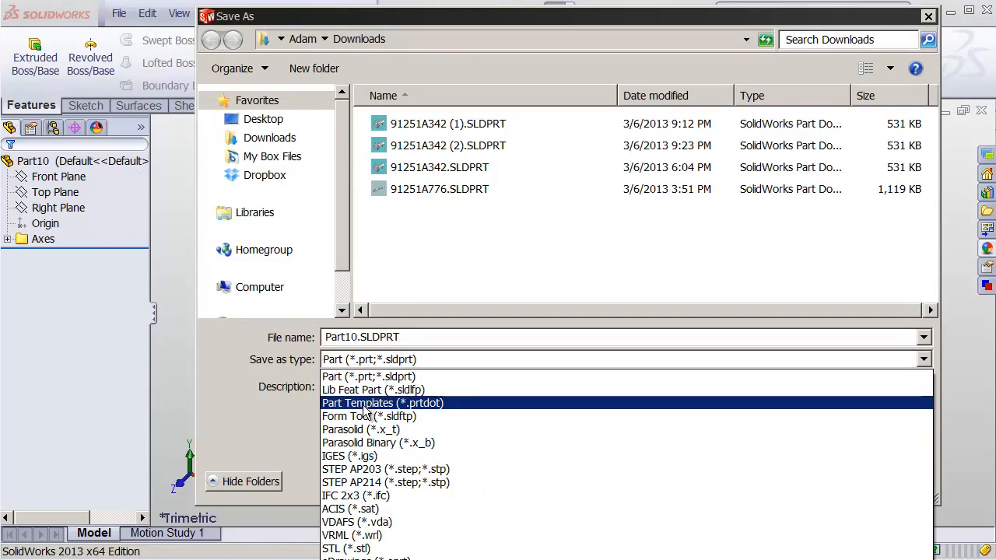
click(367, 404)
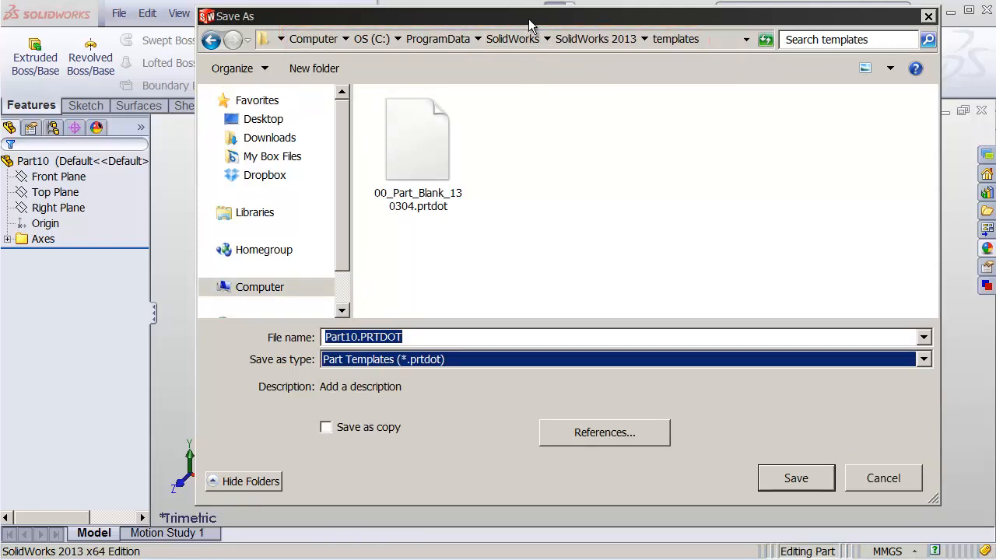
drag(529, 25, 507, 33)
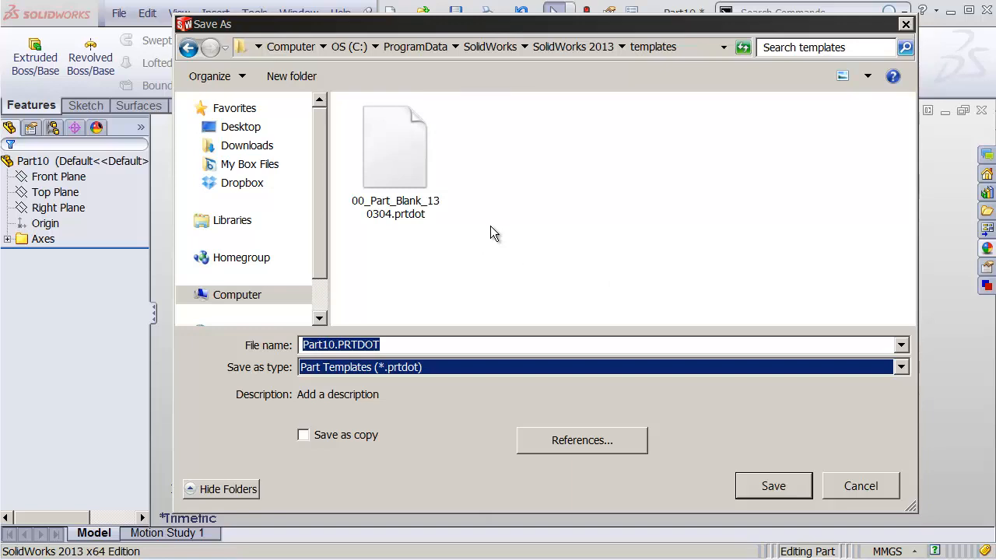
click(403, 179)
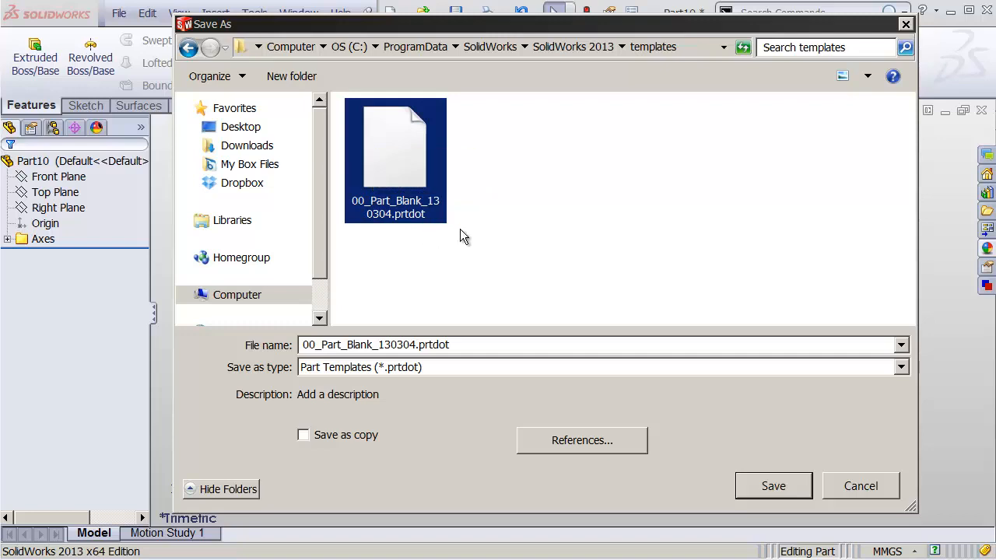
click(865, 487)
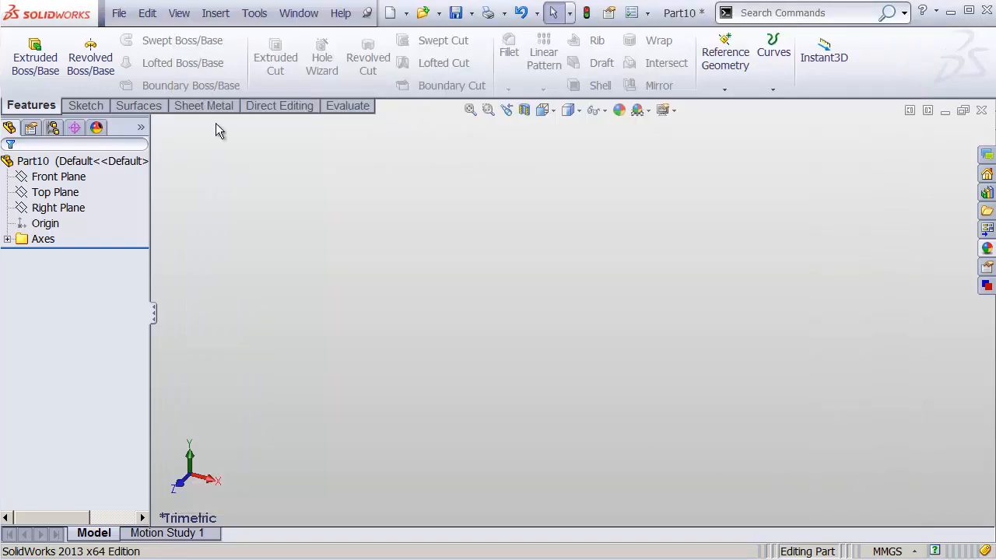
click(118, 14)
click(144, 35)
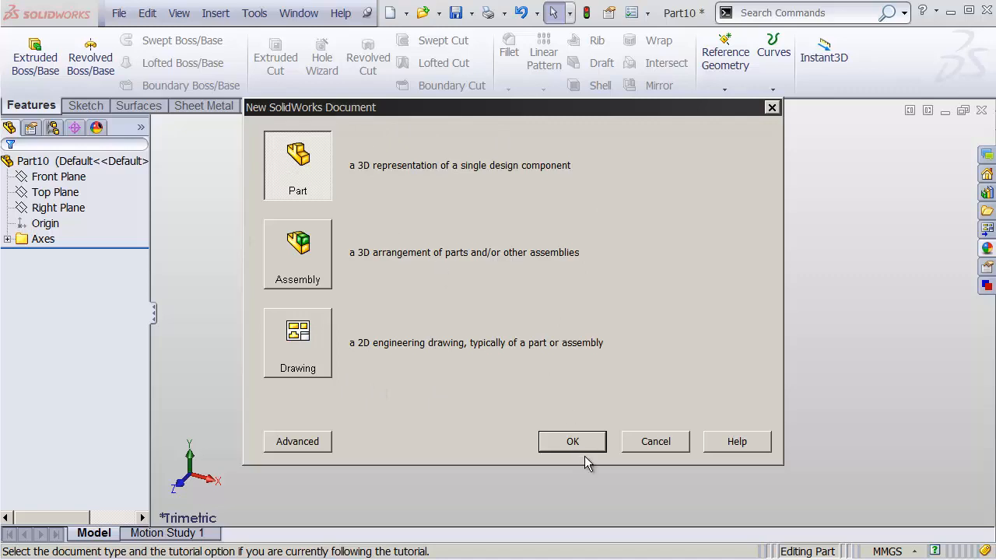
click(653, 445)
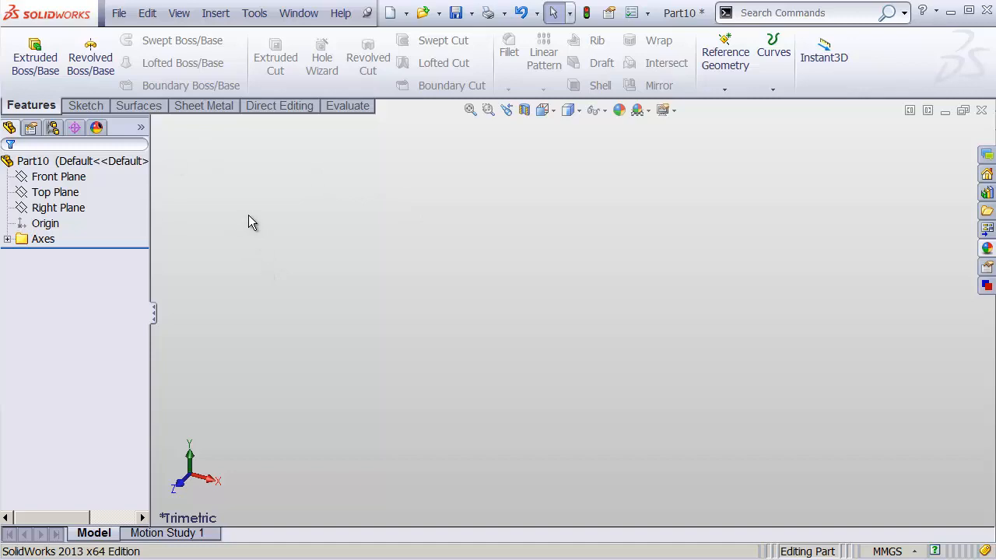
- Pick 00_Part_Blank_130304 as the default part template in the system options, and leave the options without applying
click(254, 13)
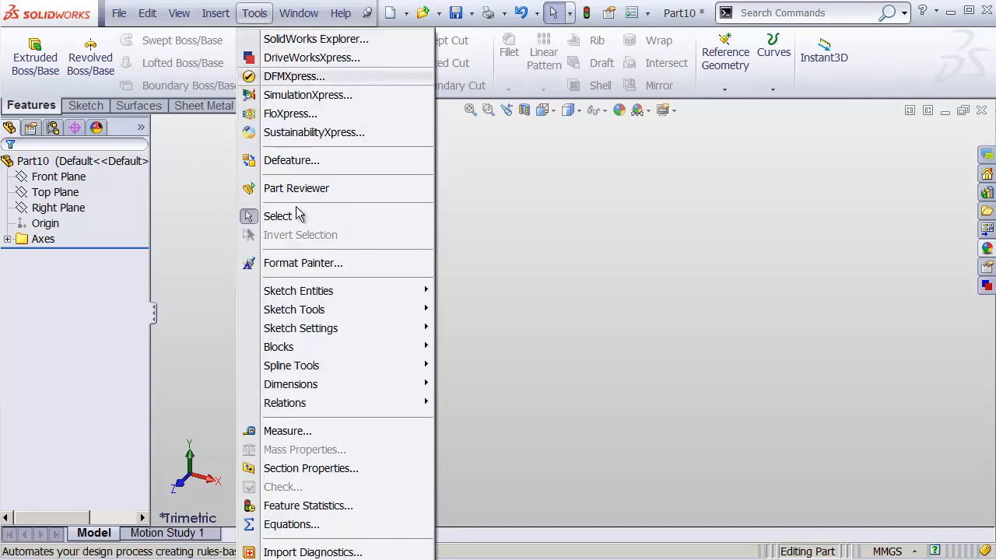
click(326, 559)
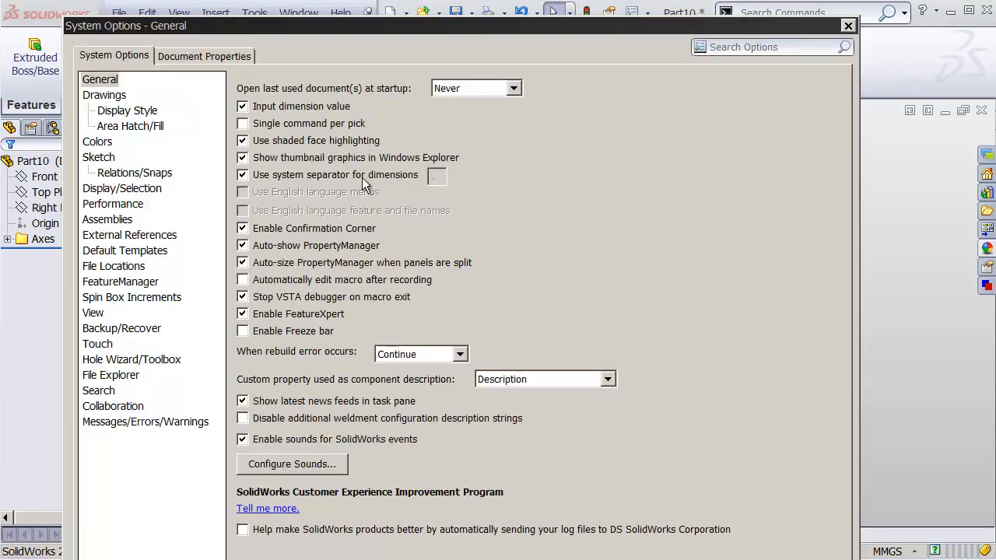
drag(374, 27, 419, 14)
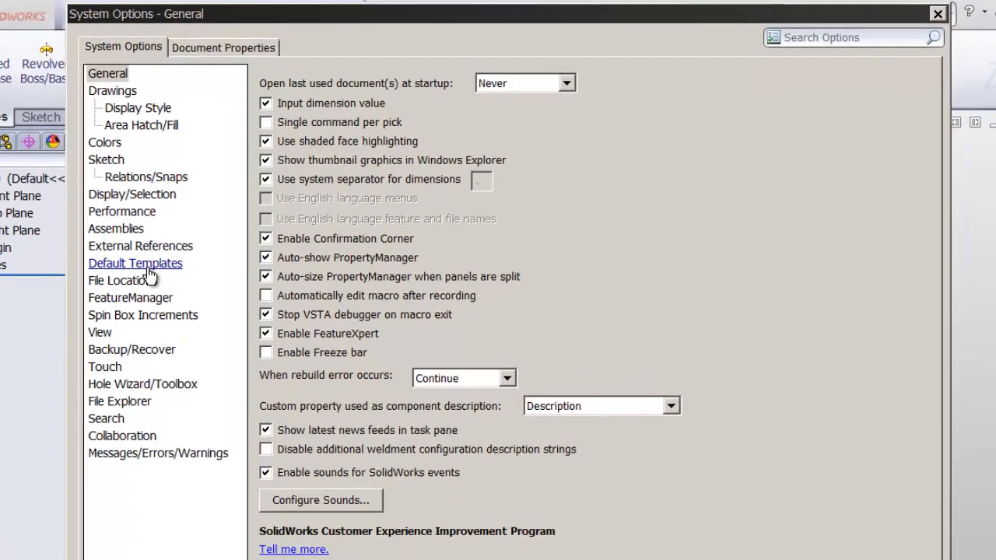
click(145, 268)
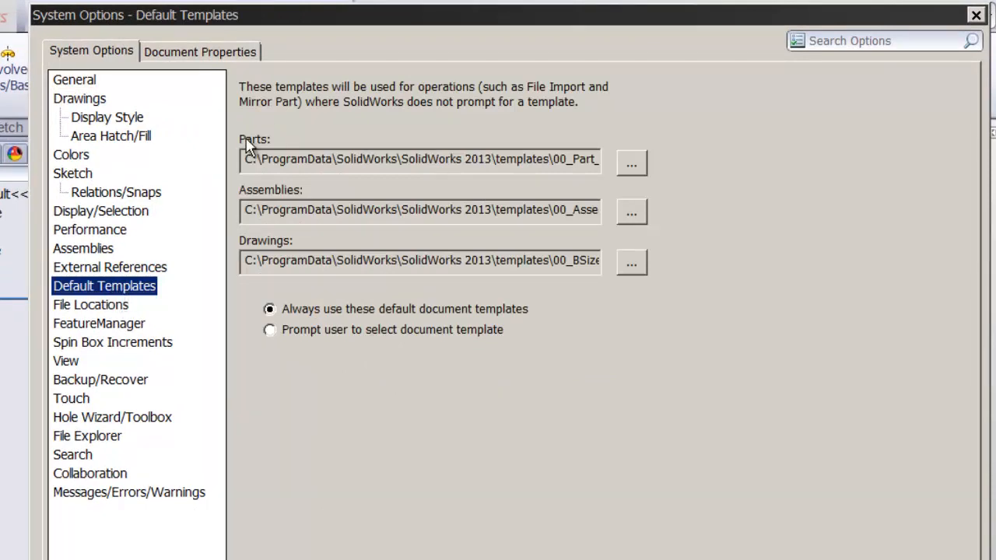
click(629, 165)
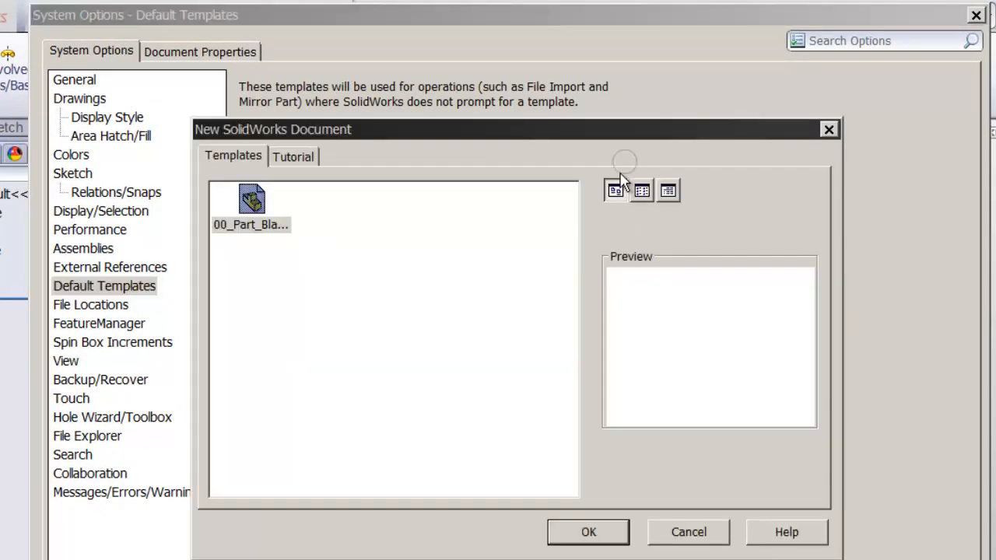
click(251, 202)
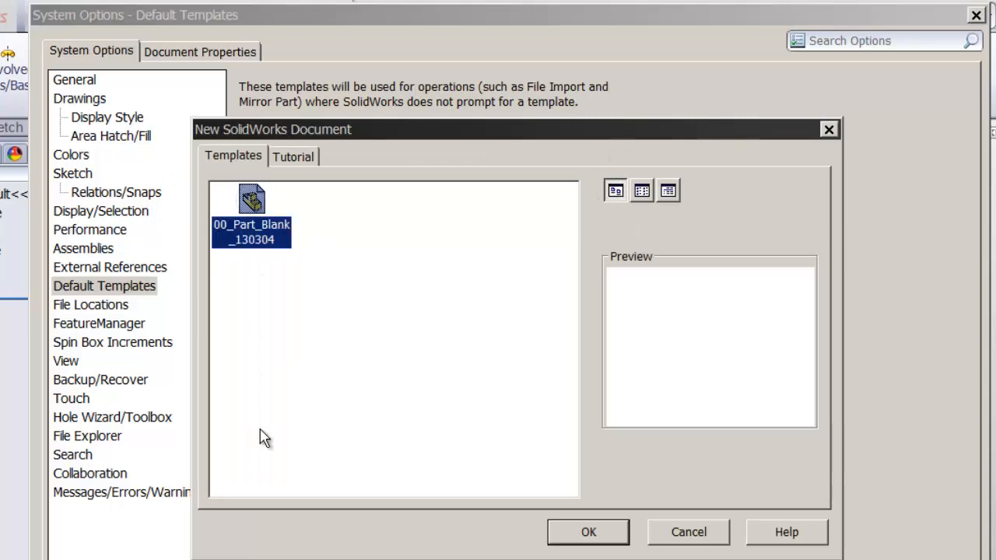
click(614, 536)
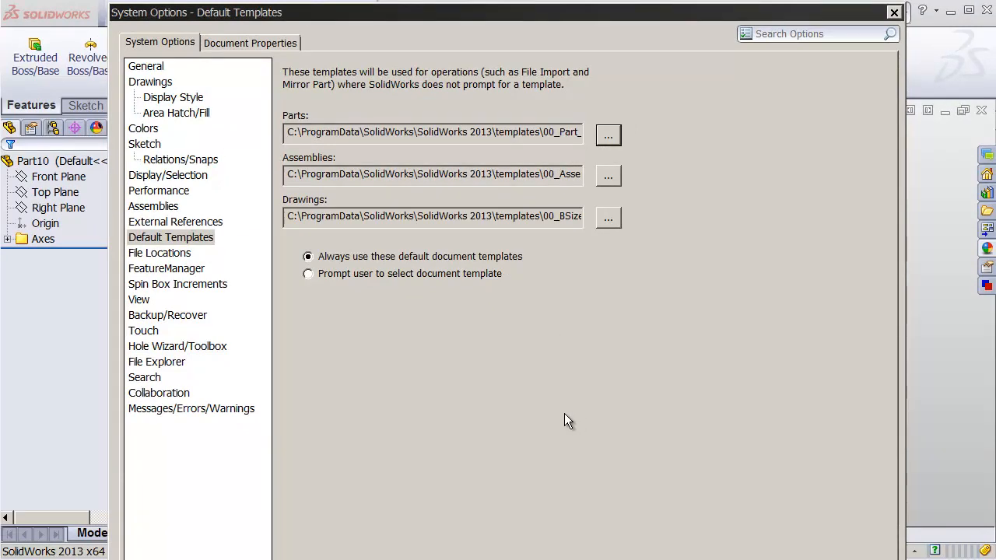
key(Escape)
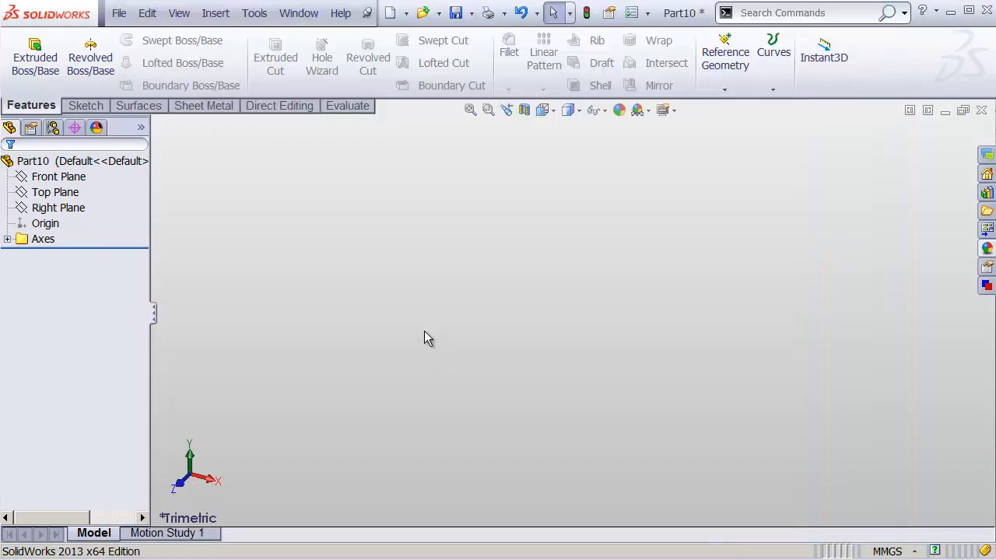
- Close the part without saving it, and create a new empty assembly document without inserting components
click(980, 110)
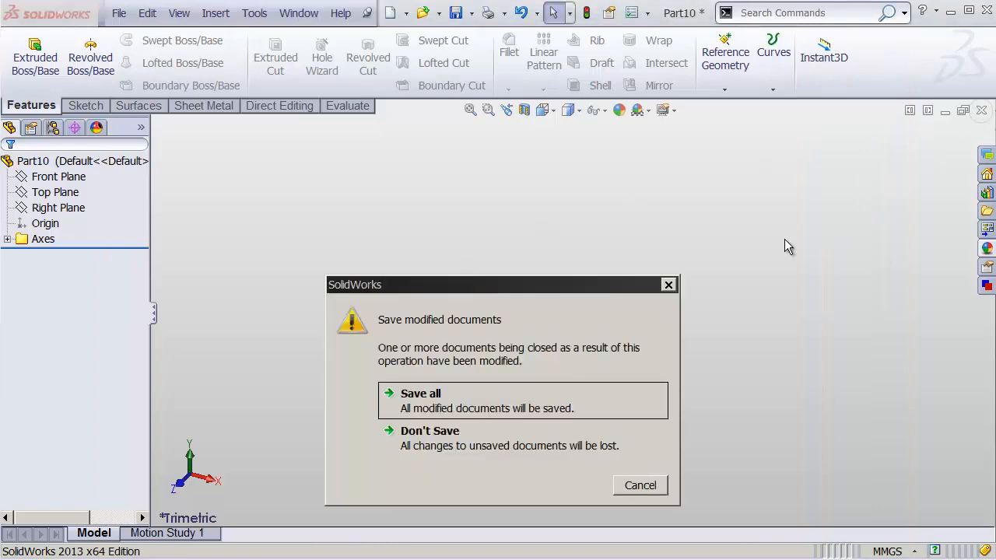
click(546, 440)
click(119, 13)
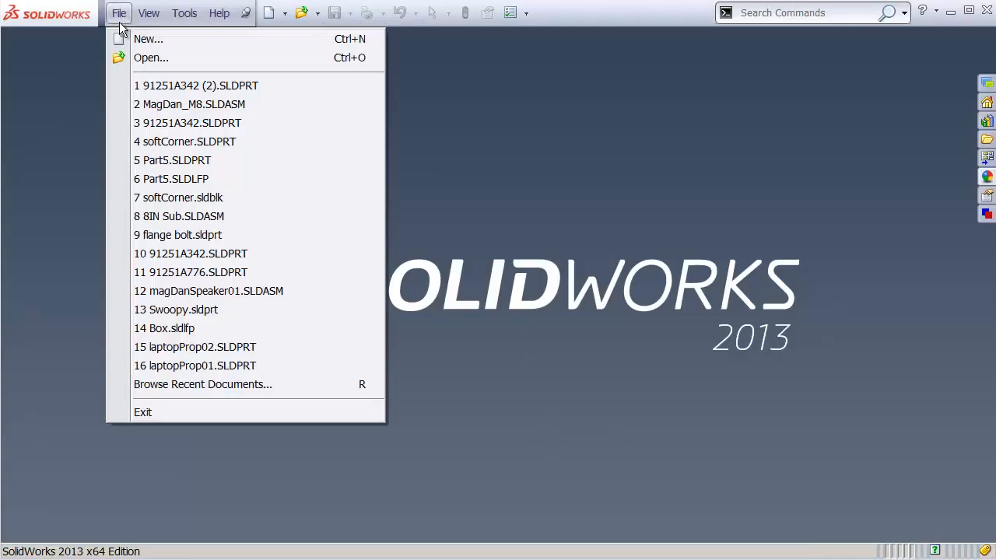
click(124, 36)
click(315, 284)
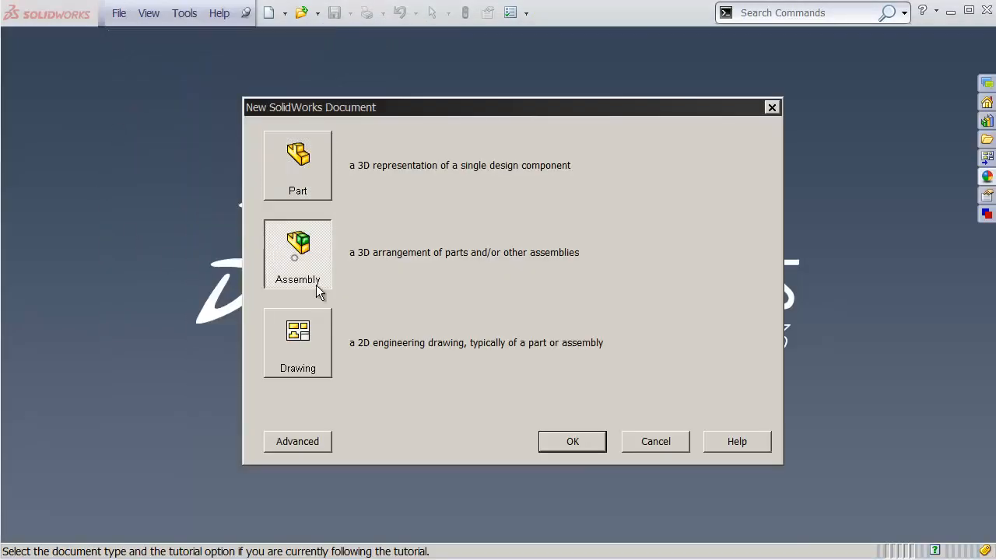
click(576, 444)
click(28, 166)
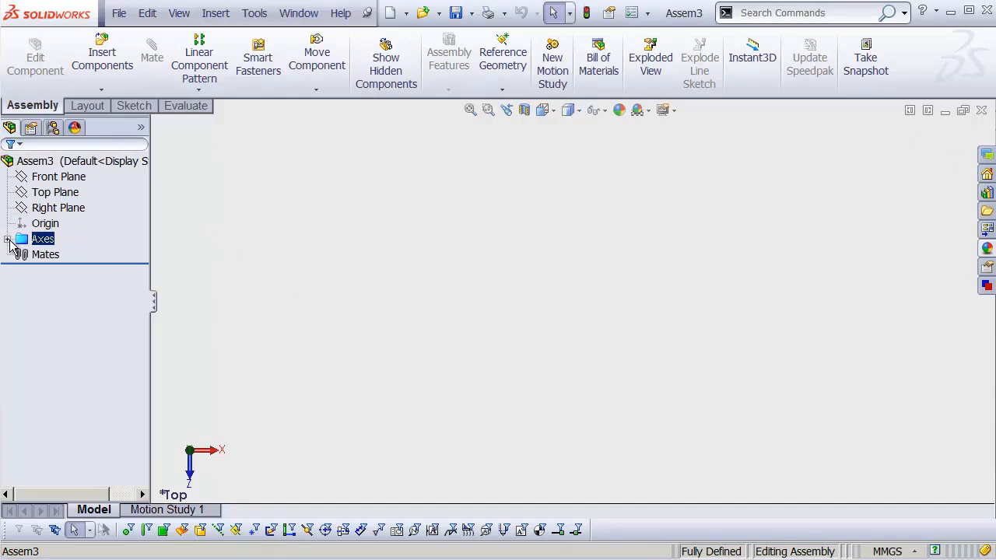
- Set up saving the assembly as an Assembly Template (*.asmdot) over 00_Assembly_Blank_130305.asmdot, and leave without saving
click(119, 13)
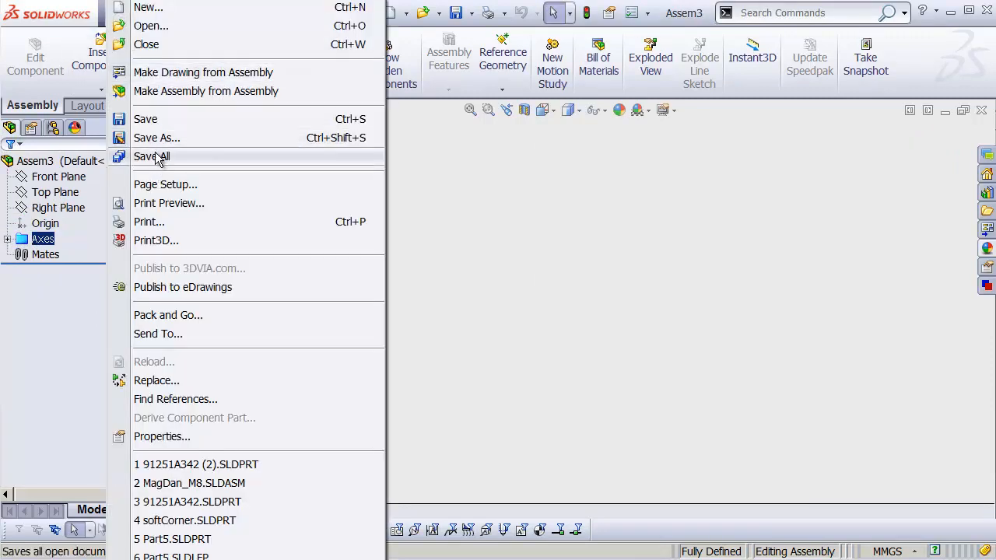
click(156, 137)
click(449, 358)
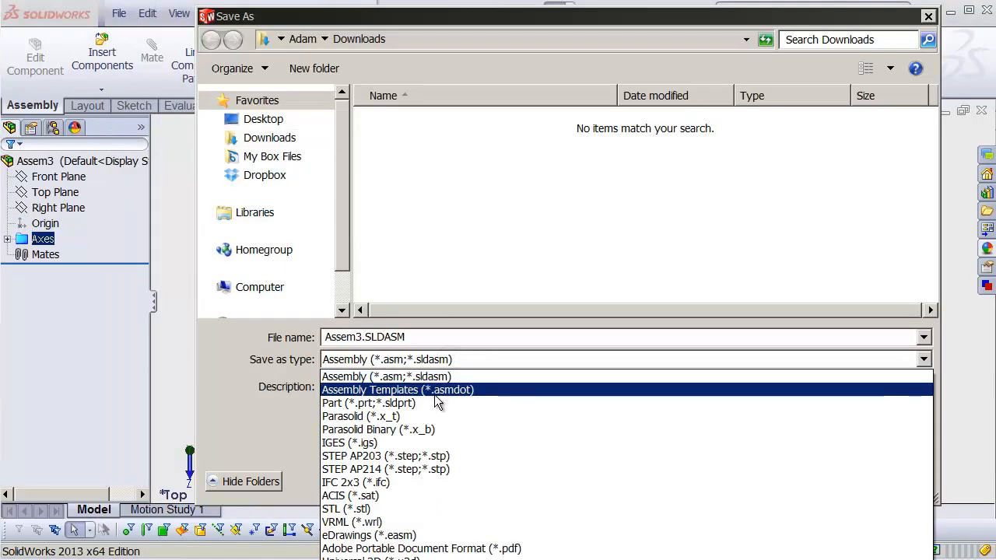
click(436, 390)
click(422, 165)
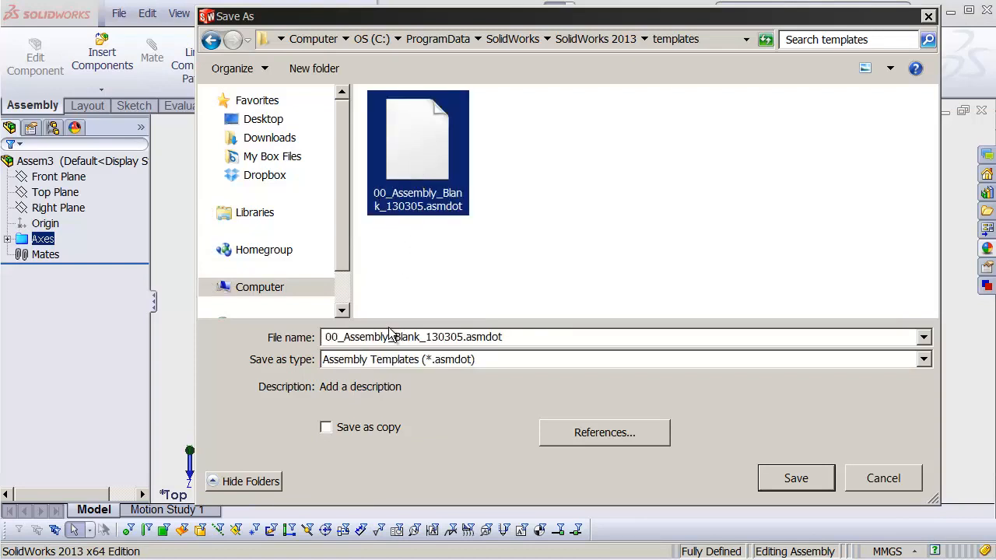
click(885, 479)
click(575, 342)
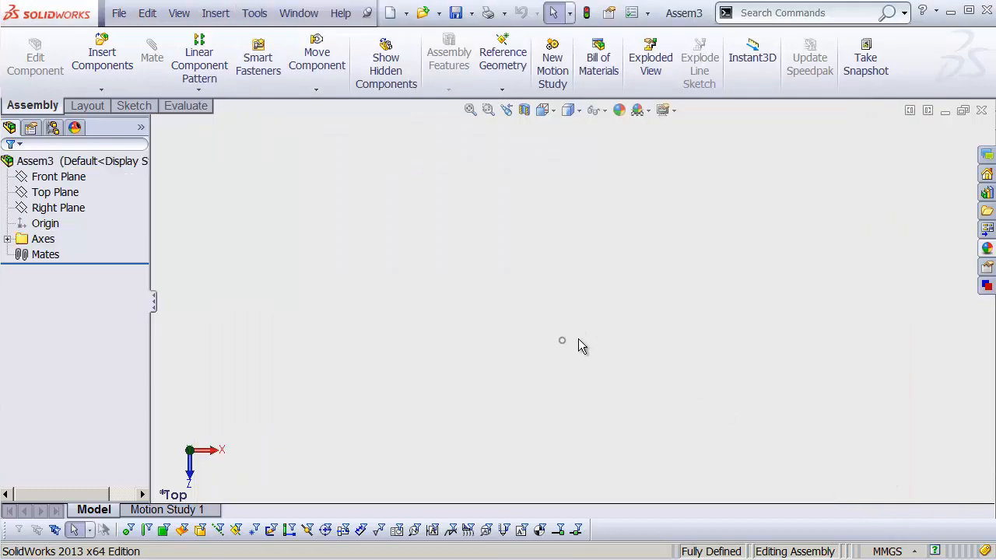